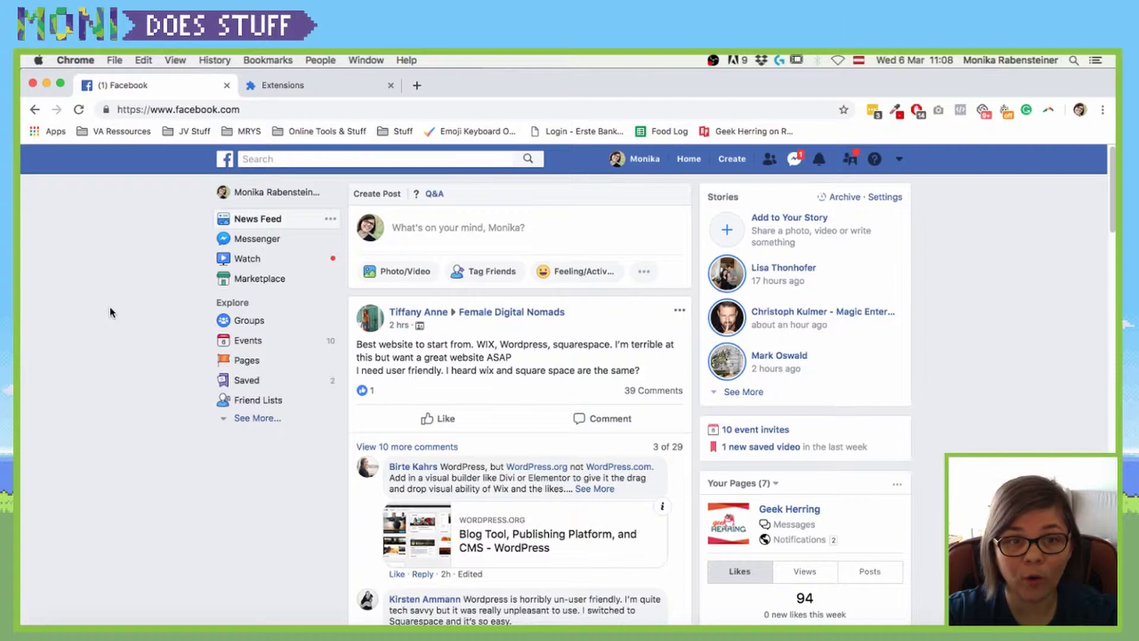
scroll(422, 346, "down", 3)
scroll(476, 344, "down", 7)
scroll(477, 344, "down", 5)
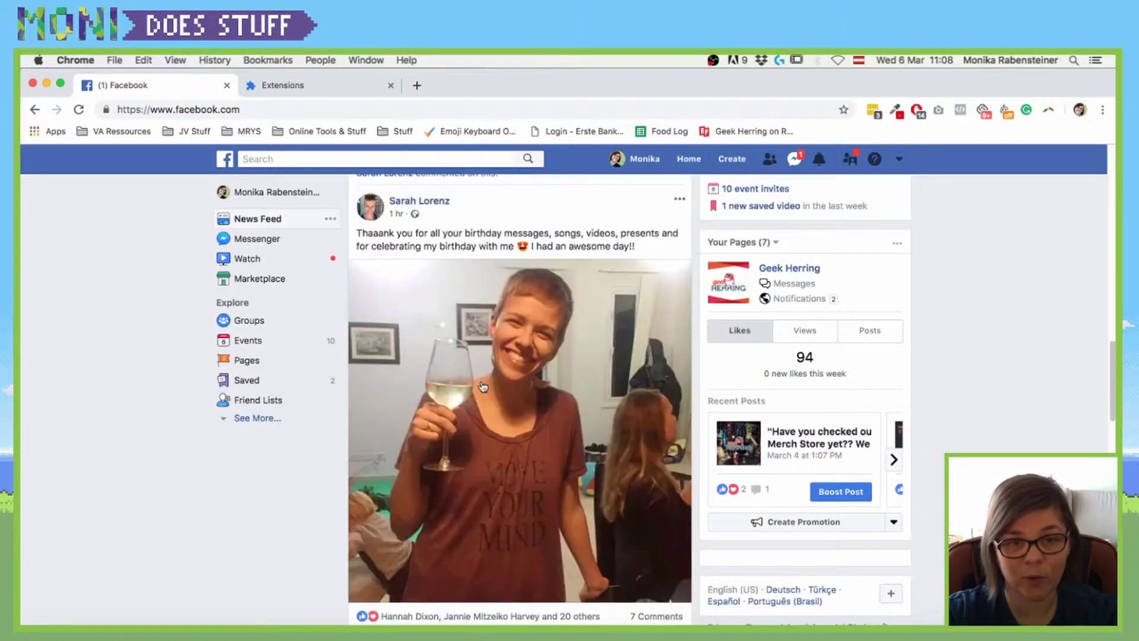
scroll(476, 344, "down", 5)
scroll(476, 375, "down", 5)
scroll(476, 436, "down", 5)
scroll(477, 436, "up", 10)
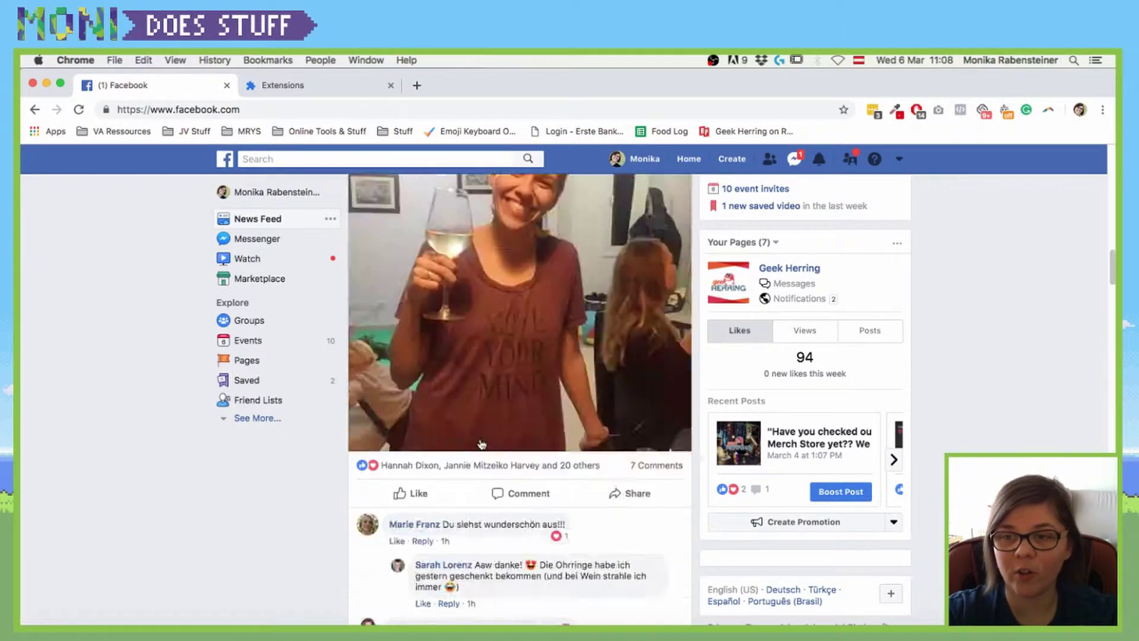
scroll(476, 436, "up", 10)
scroll(476, 436, "up", 5)
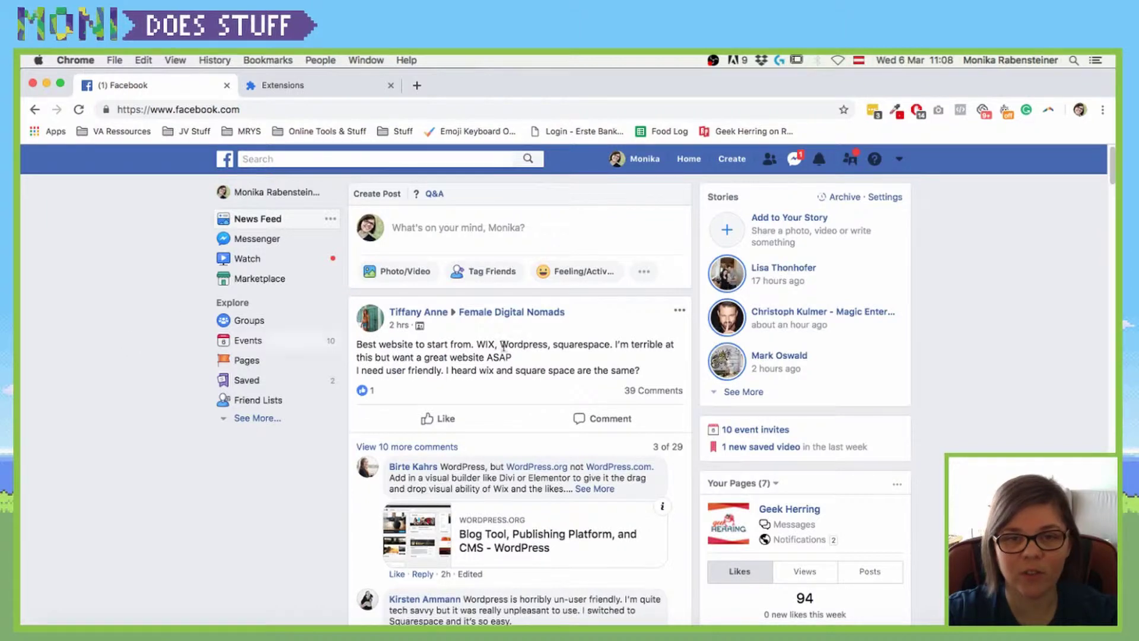
scroll(512, 370, "down", 5)
scroll(511, 371, "down", 5)
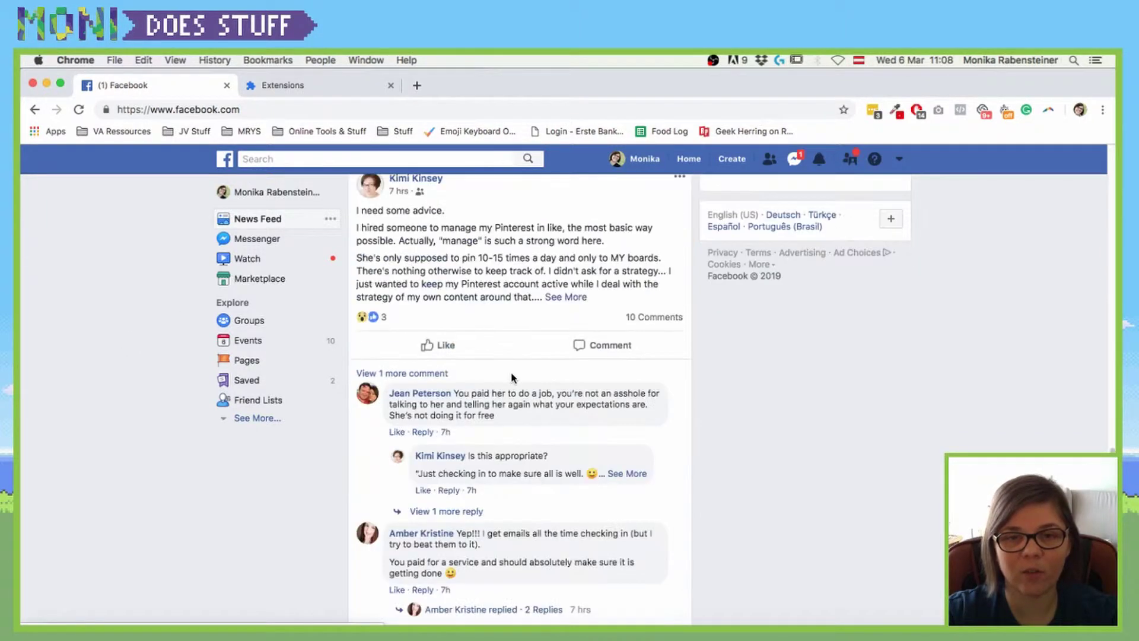
scroll(511, 374, "down", 5)
scroll(512, 379, "down", 5)
scroll(511, 381, "down", 5)
scroll(507, 382, "down", 5)
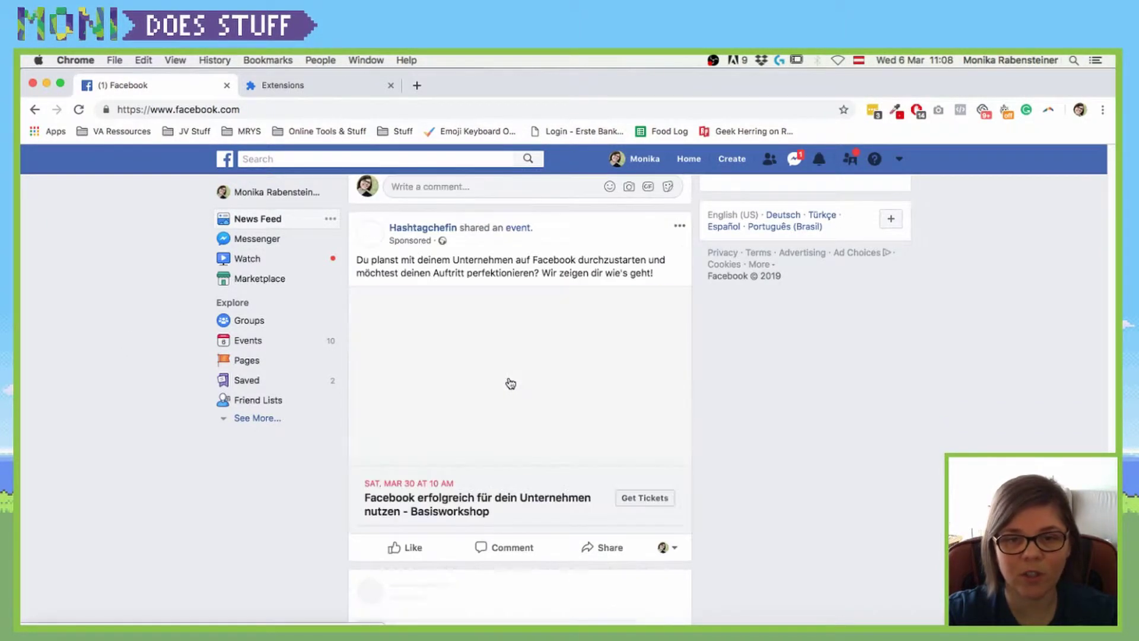
scroll(508, 380, "down", 5)
scroll(499, 391, "up", 5)
scroll(373, 396, "up", 5)
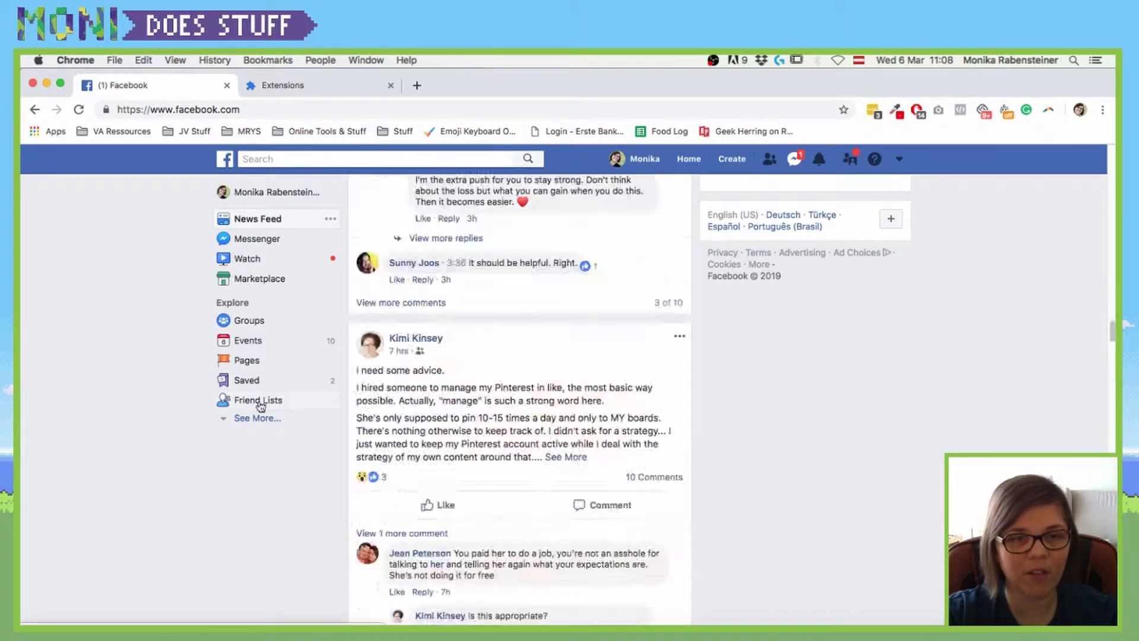
scroll(253, 401, "up", 5)
scroll(56, 294, "up", 5)
scroll(135, 341, "up", 5)
scroll(138, 335, "up", 5)
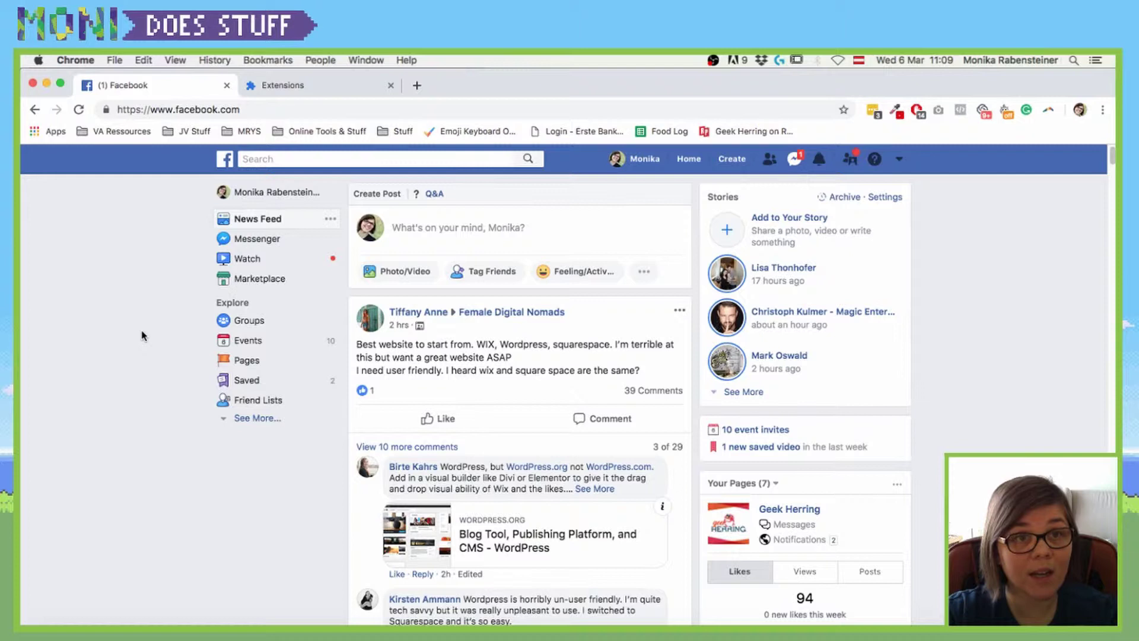
Switch to Chrome's Extensions page via the Window menu and expand its side menu.
left_click(362, 64)
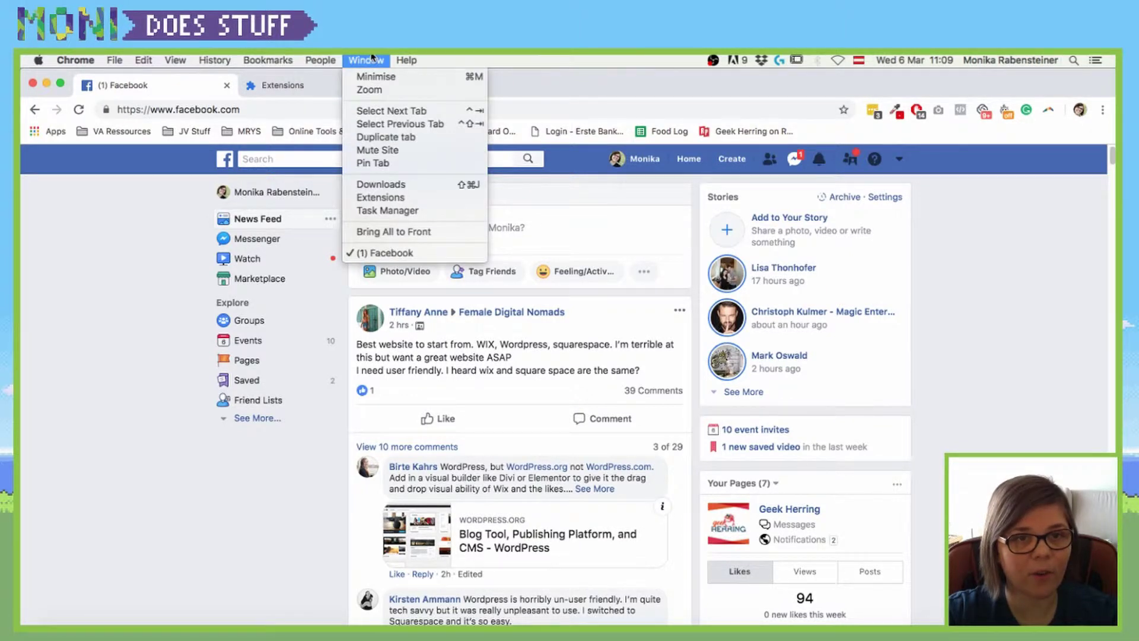
left_click(383, 197)
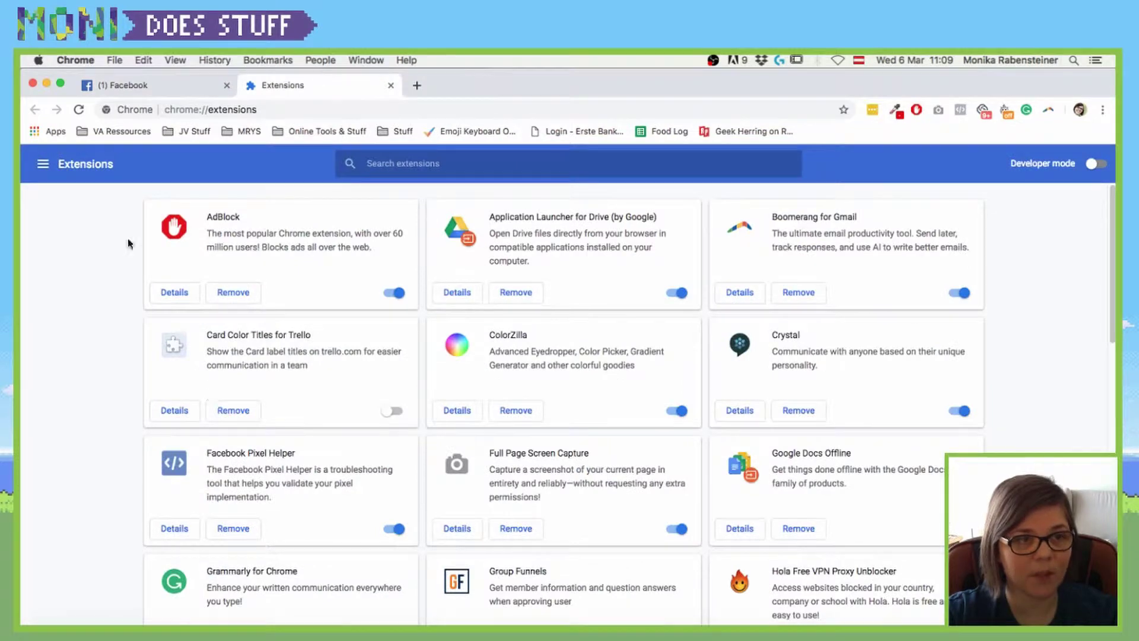
left_click(41, 165)
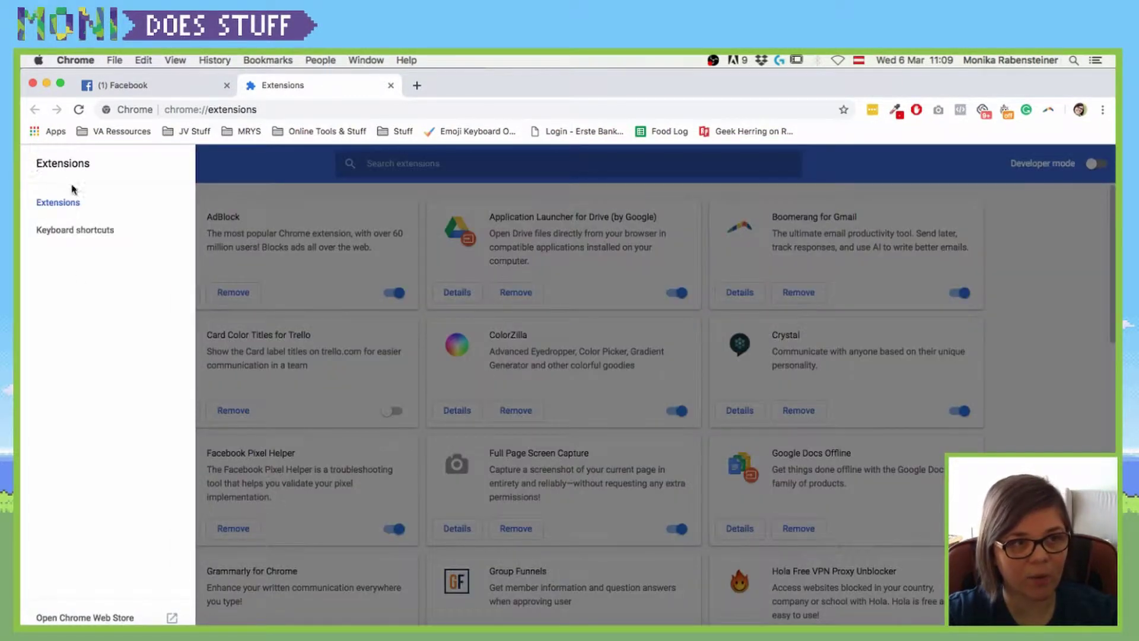
Search the Chrome Web Store for 'kill newsfeed' and add the Kill News Feed extension.
left_click(77, 617)
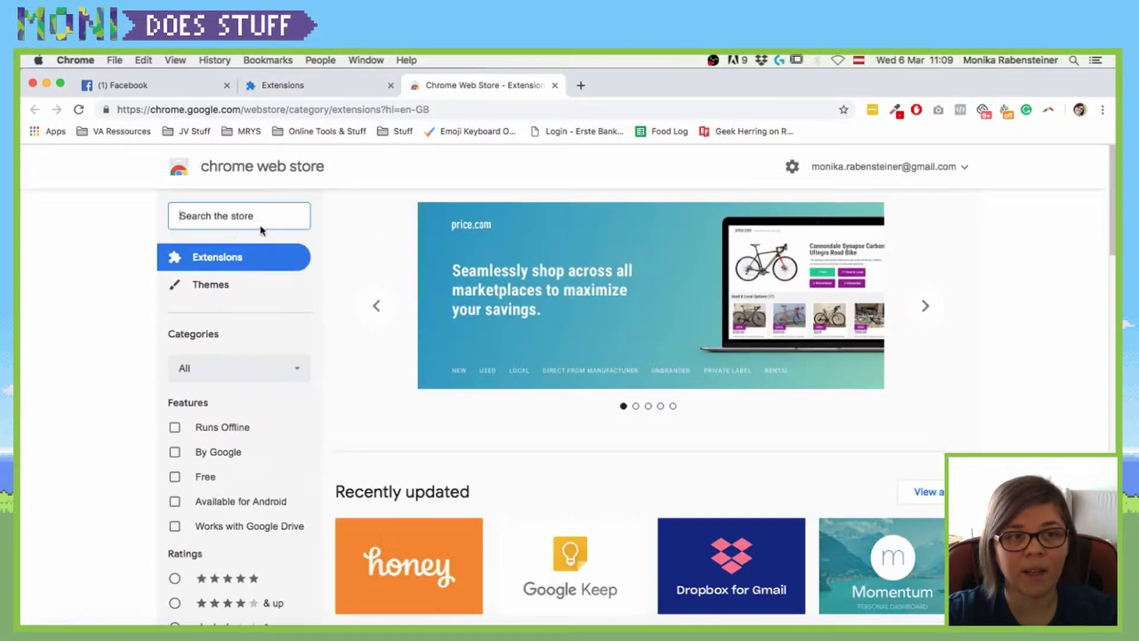
type("ki")
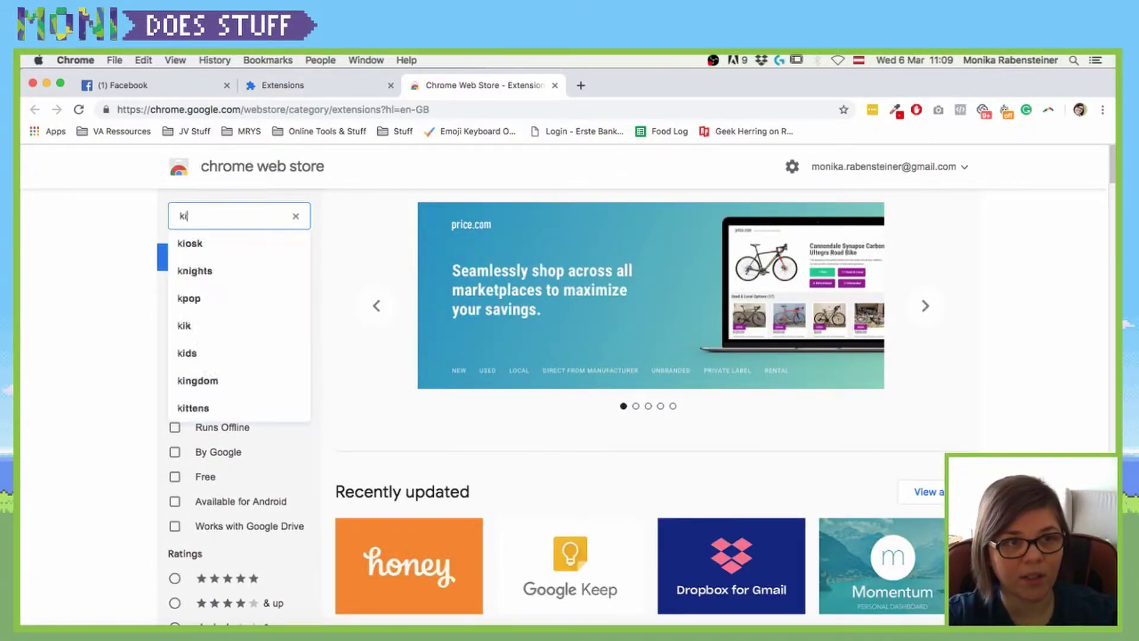
type("ll newsfeed")
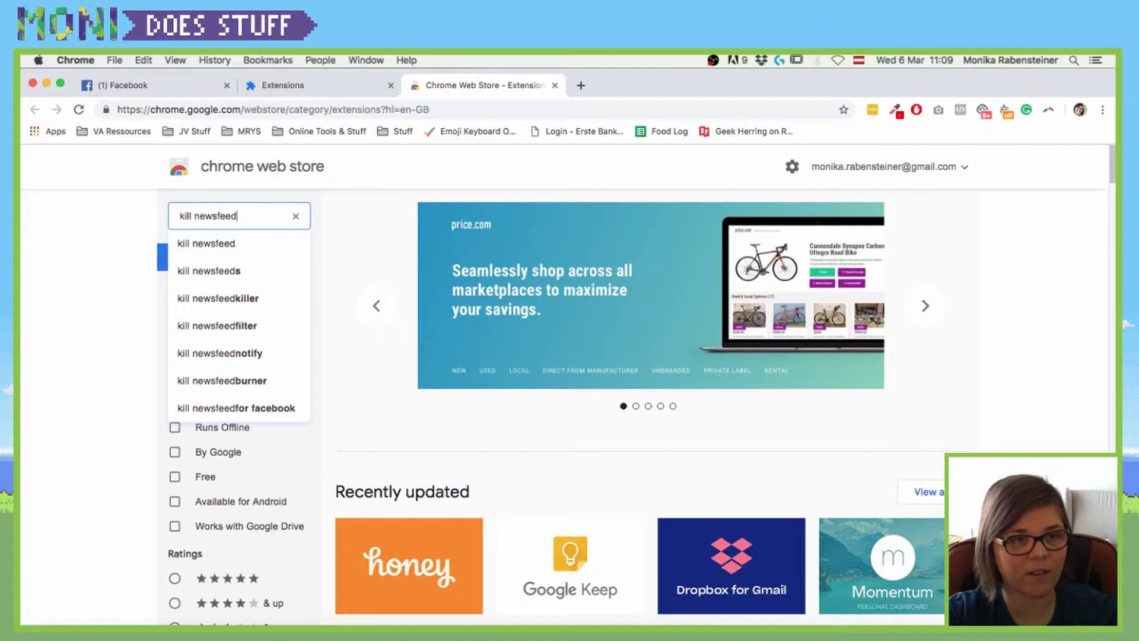
key("Return")
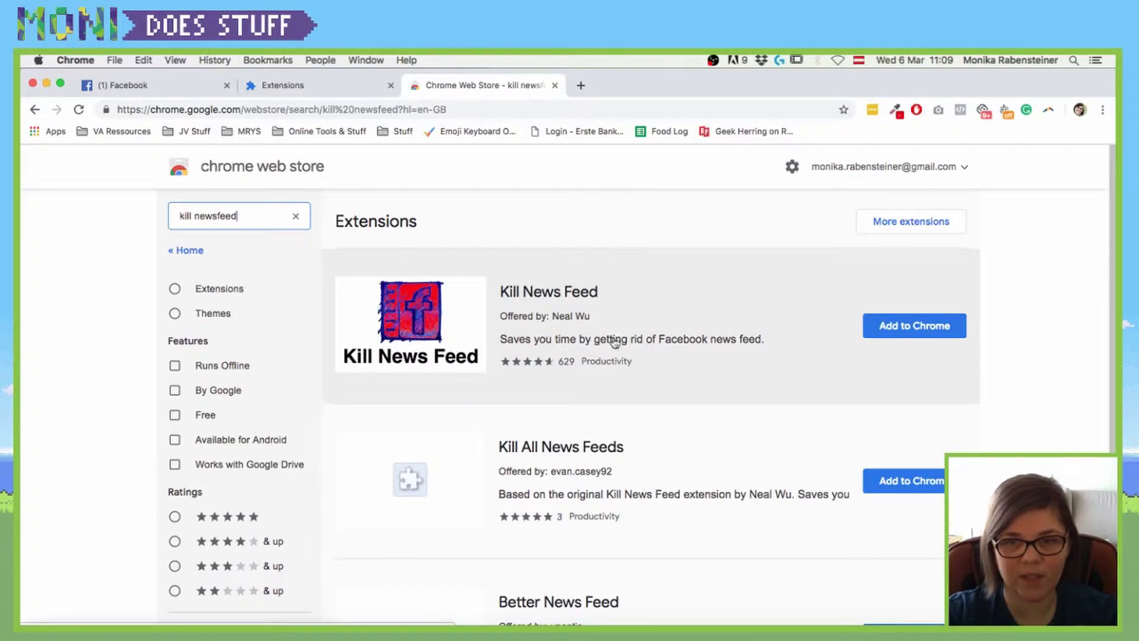
left_click(905, 328)
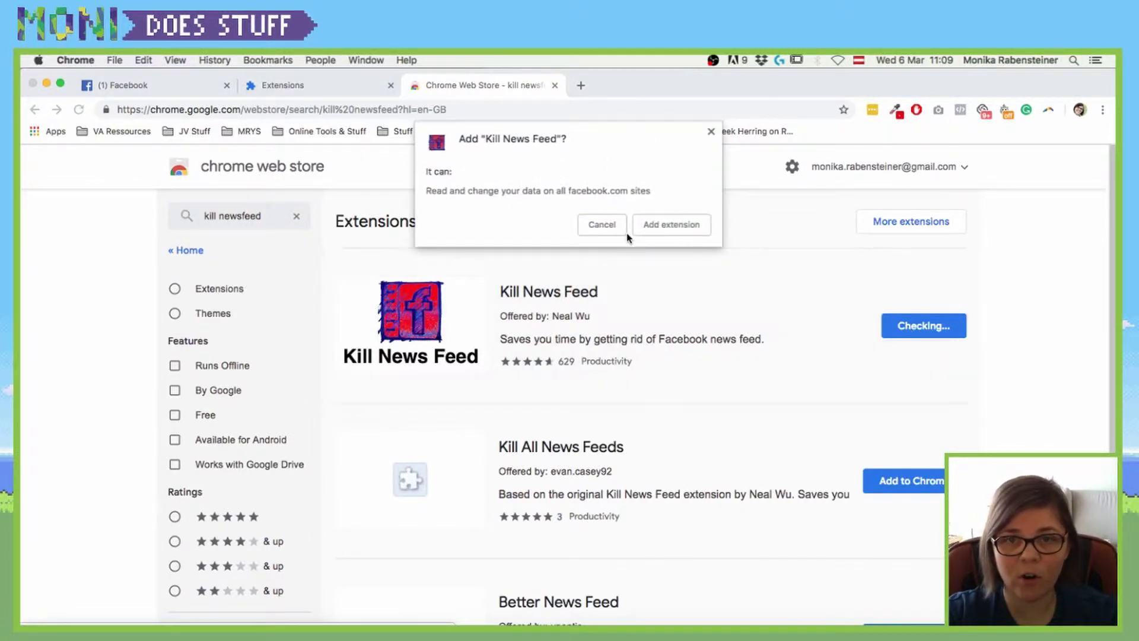
left_click(659, 224)
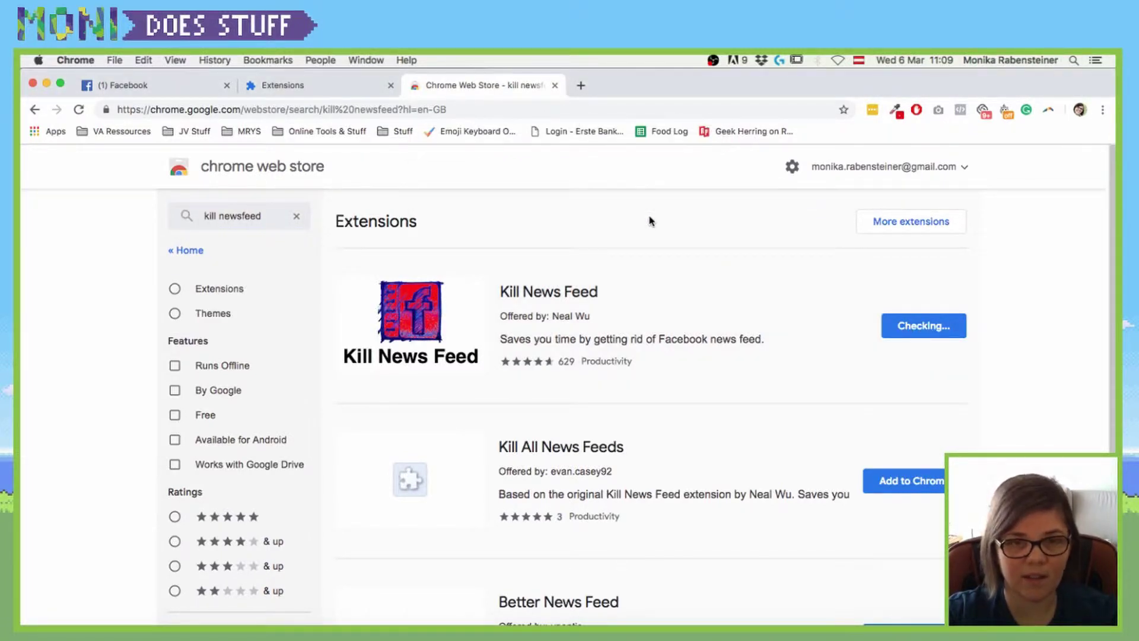
Return to the Facebook tab and reload it so the news feed disappears.
left_click(169, 85)
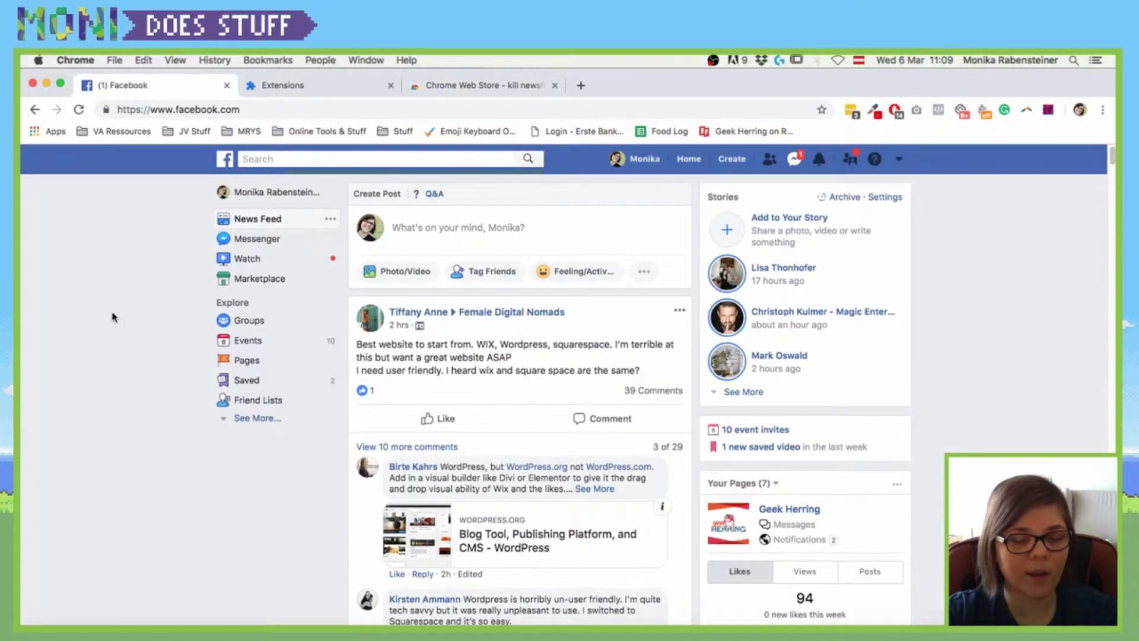
key("super+r")
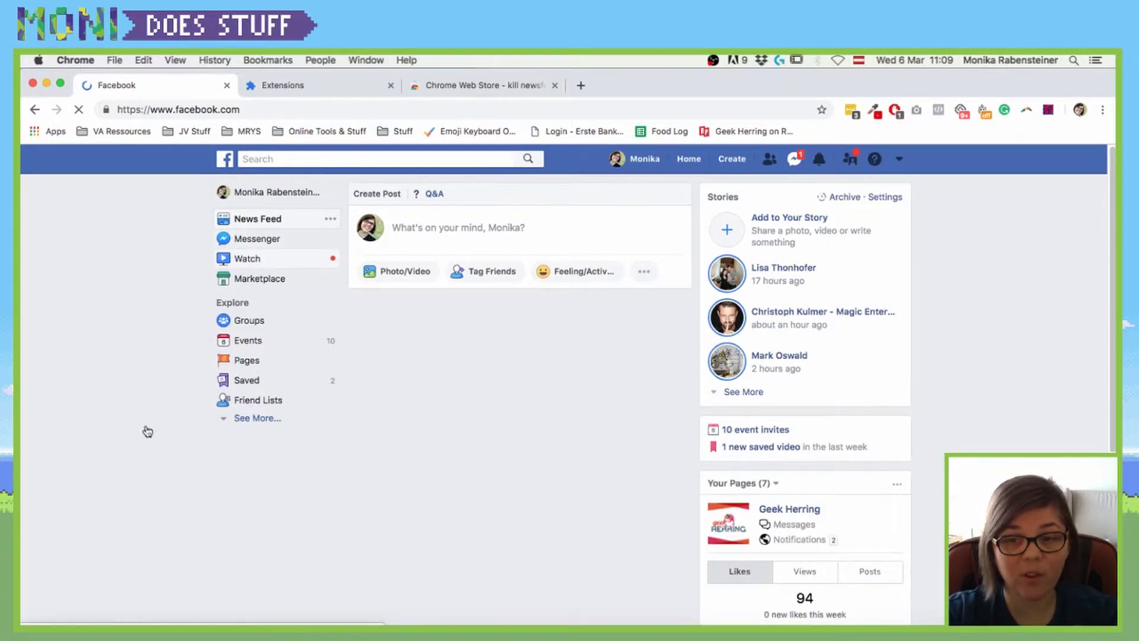
scroll(494, 365, "down", 2)
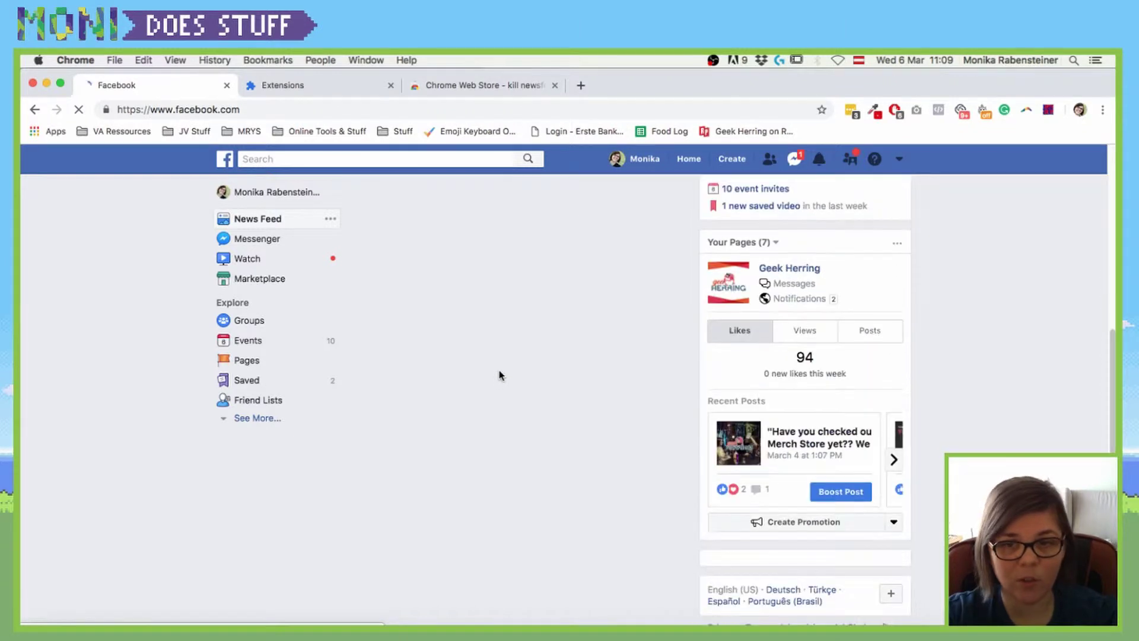
scroll(490, 480, "up", 3)
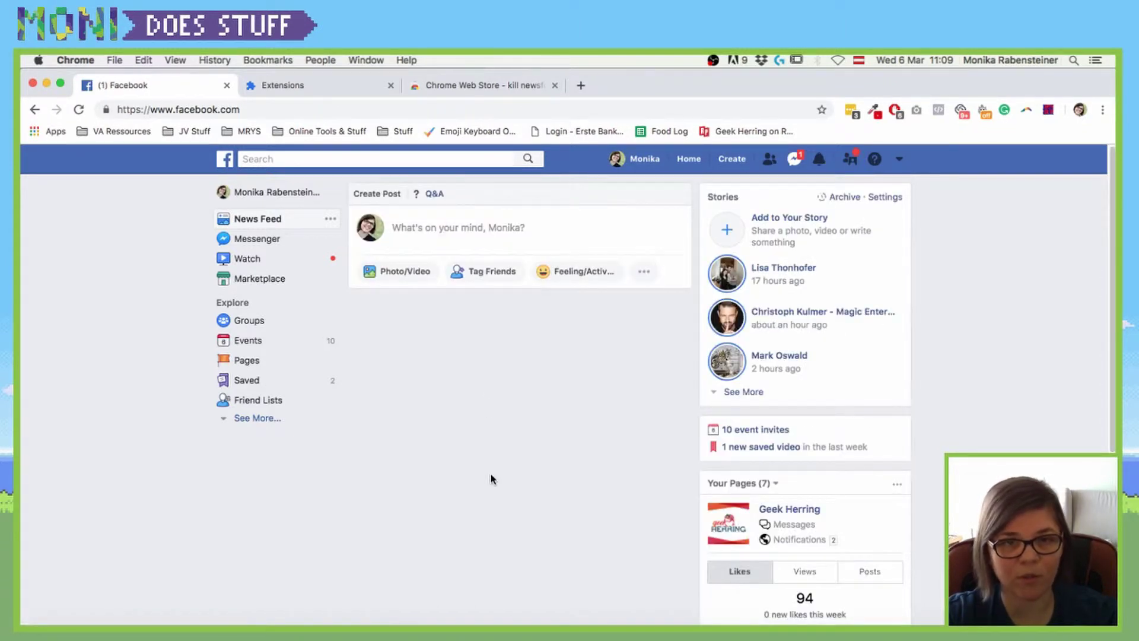
left_click(255, 322)
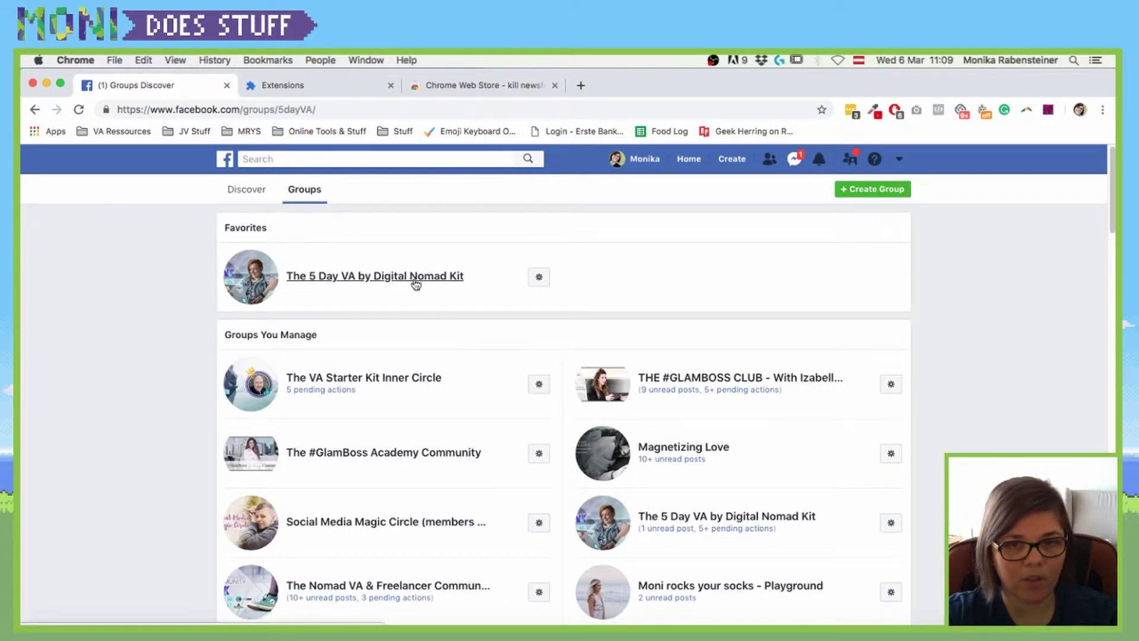
left_click(415, 276)
scroll(356, 409, "down", 2)
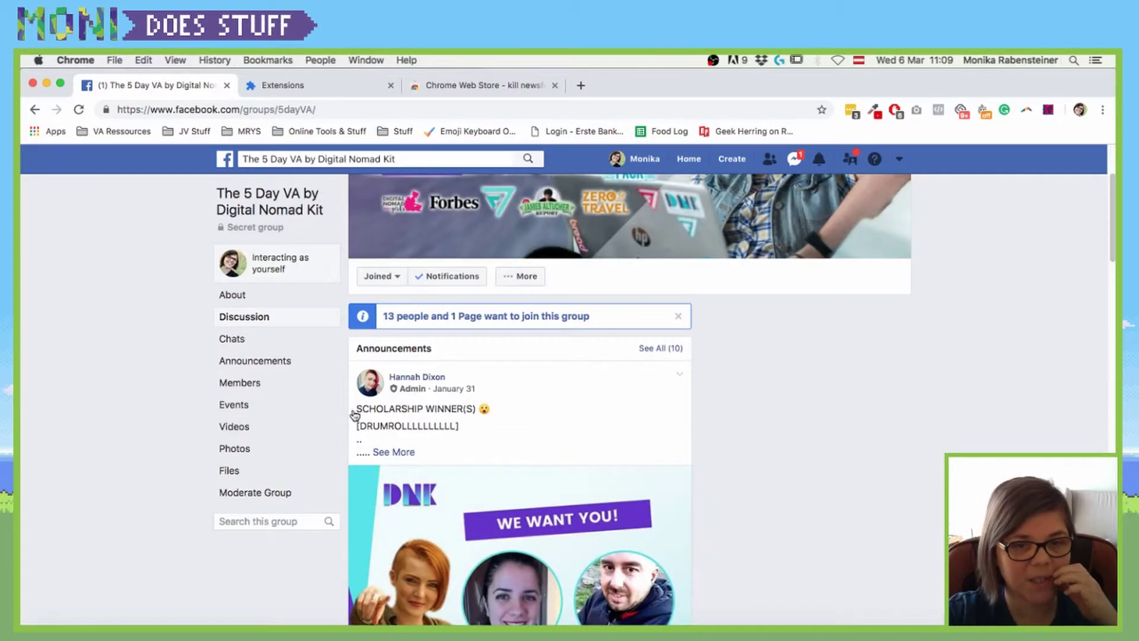
scroll(356, 409, "down", 3)
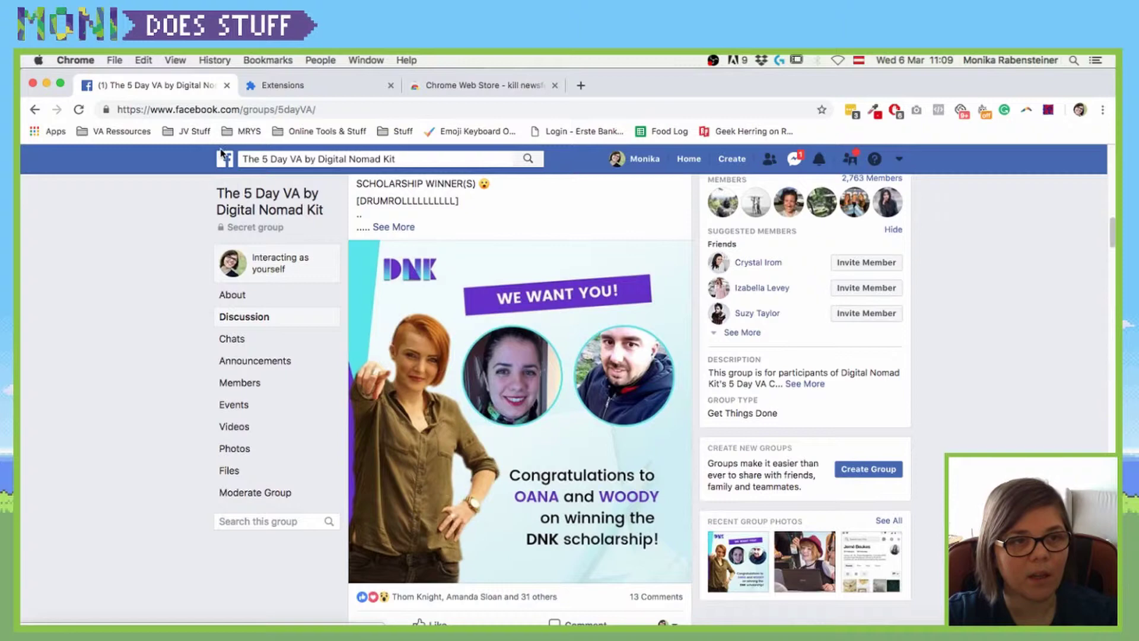
left_click(689, 160)
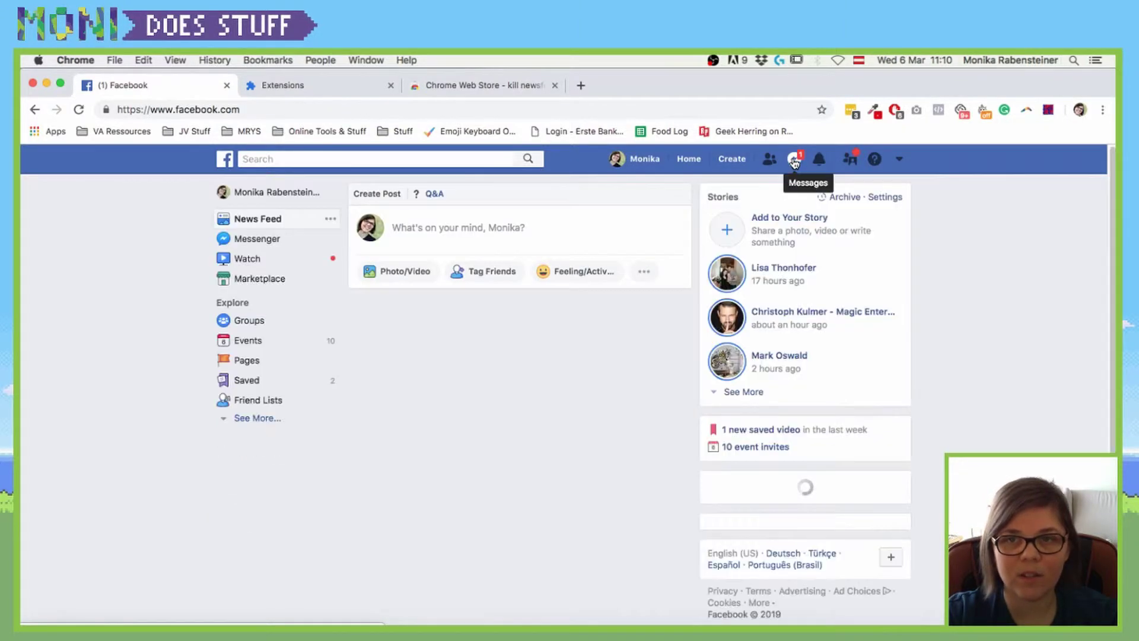
left_click(820, 159)
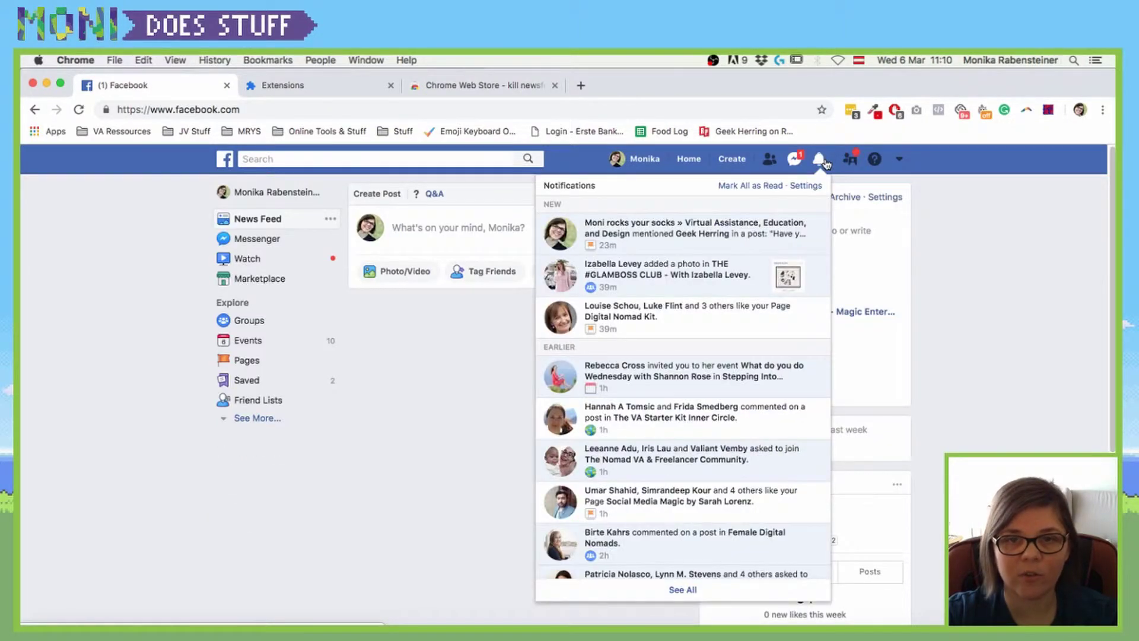
left_click(710, 241)
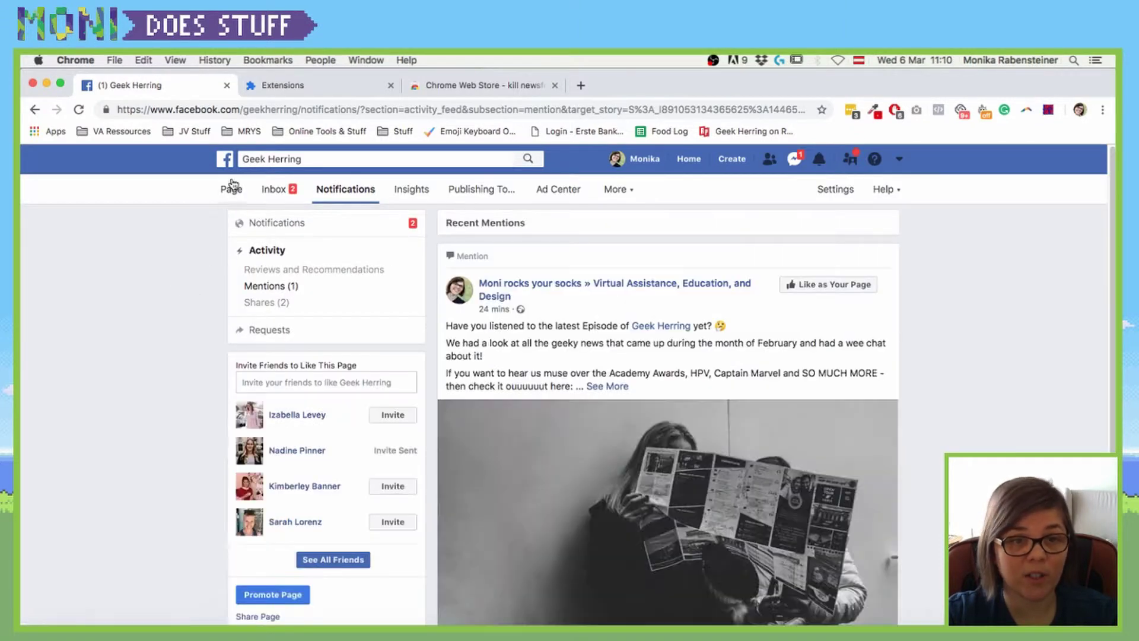
left_click(227, 159)
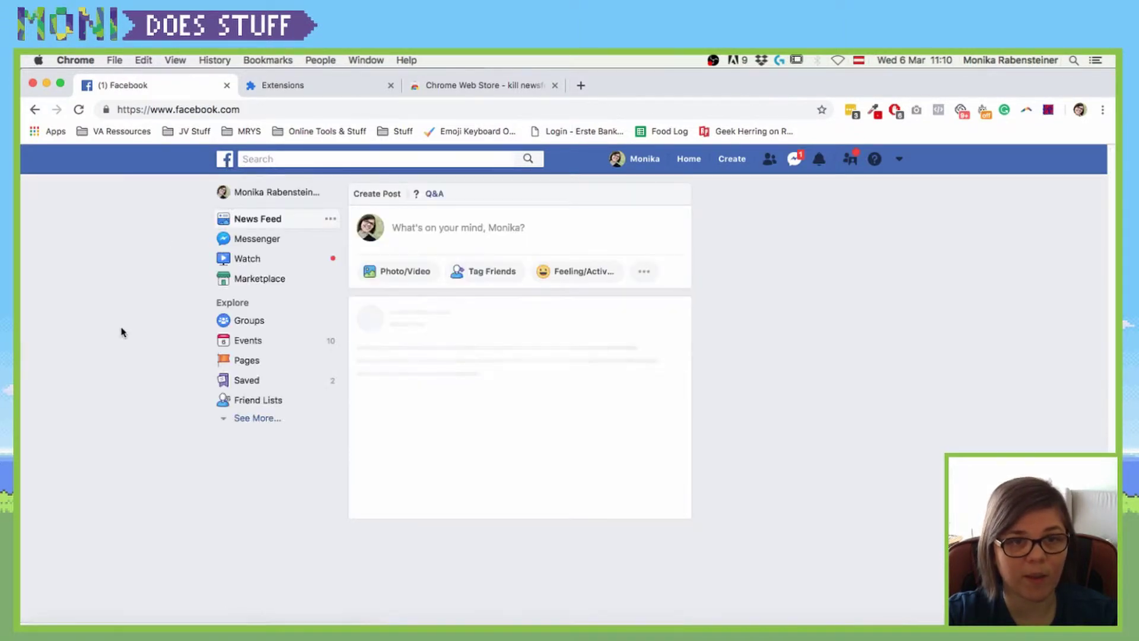